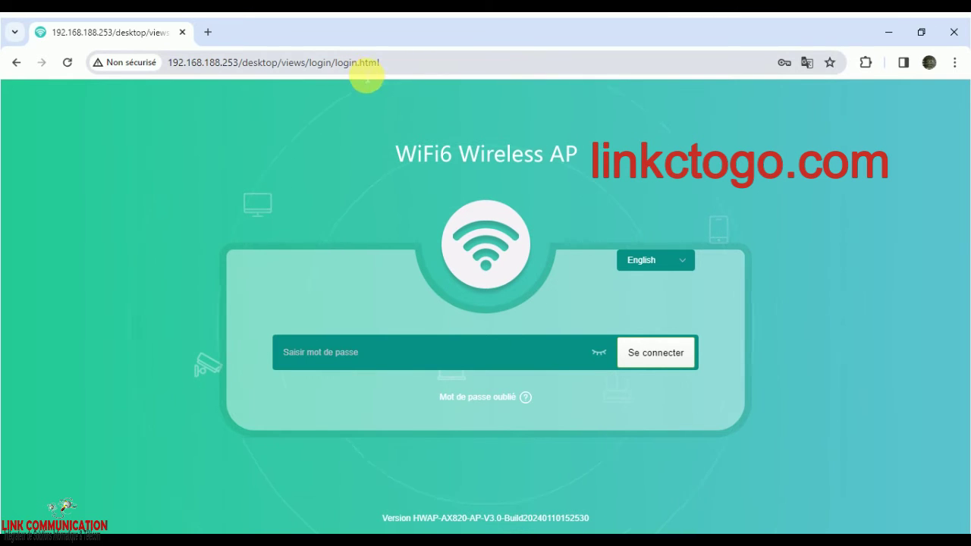
Load the access point's login page at 192.168.188.253 and log in with the saved account password.
{"action": "left_click", "coordinate": [383, 68]}
{"action": "key", "text": "Return"}
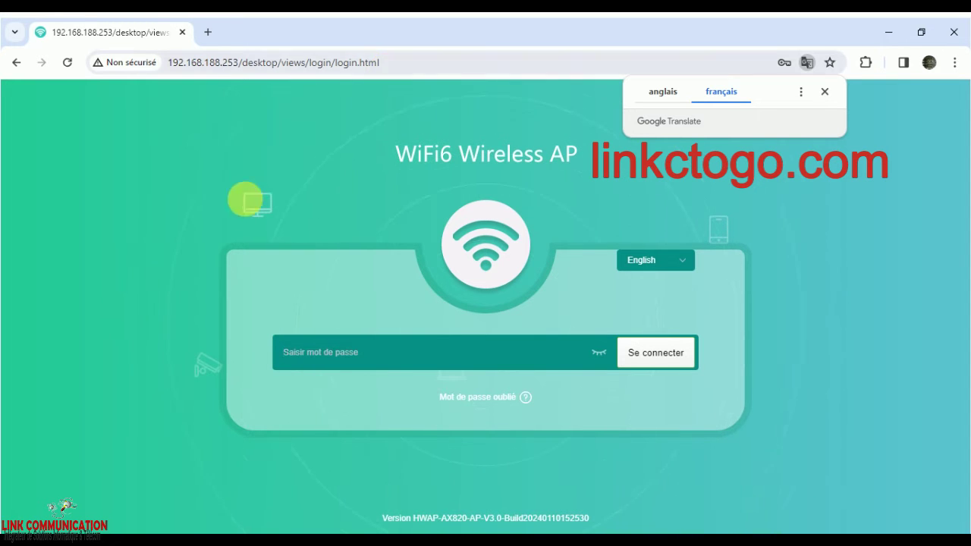
{"action": "left_click", "coordinate": [332, 356]}
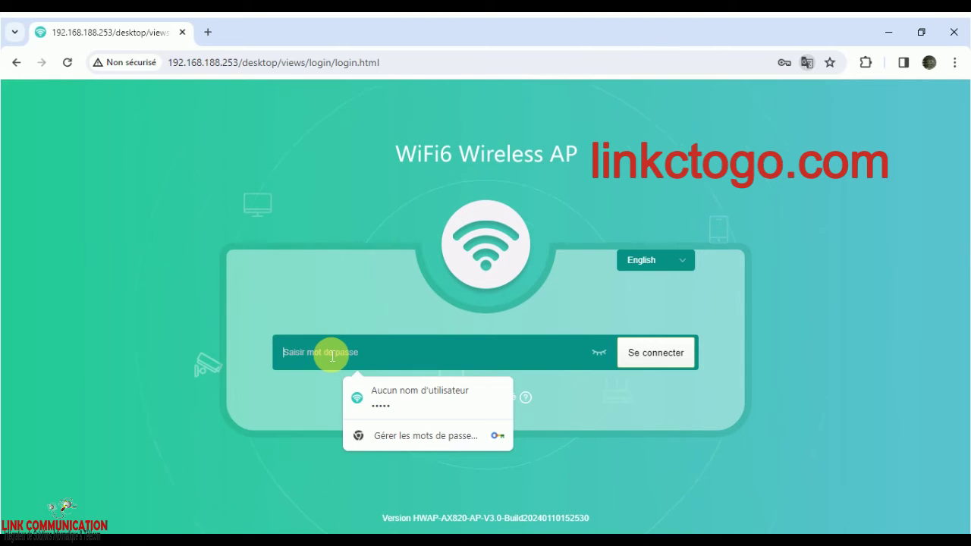
{"action": "left_click", "coordinate": [380, 408]}
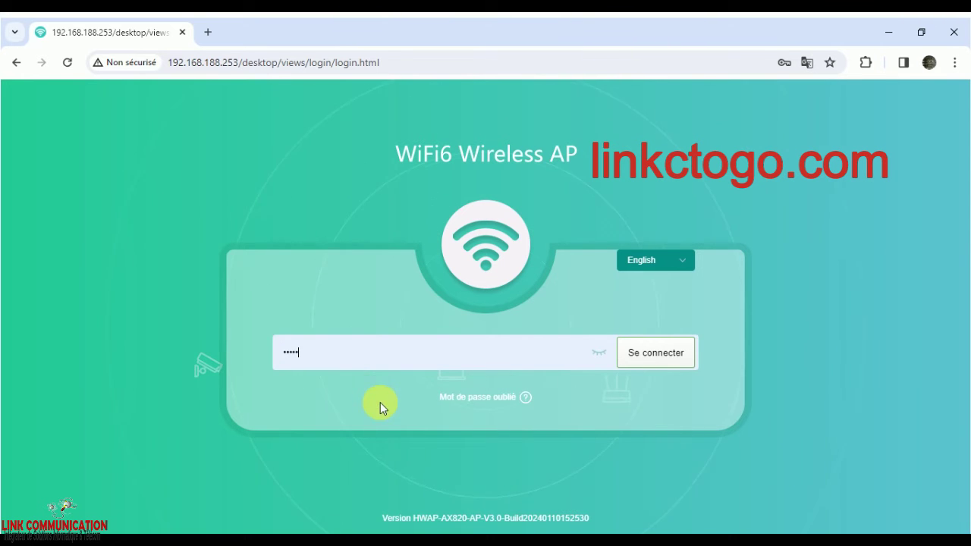
{"action": "left_click", "coordinate": [676, 356]}
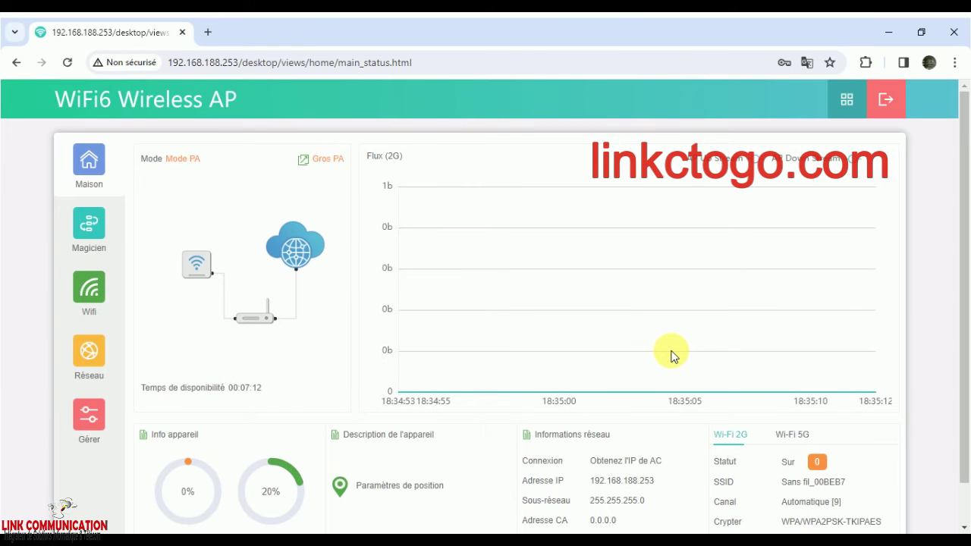
Open the setup wizard page and switch its translation from French to the original English.
{"action": "left_click", "coordinate": [92, 230]}
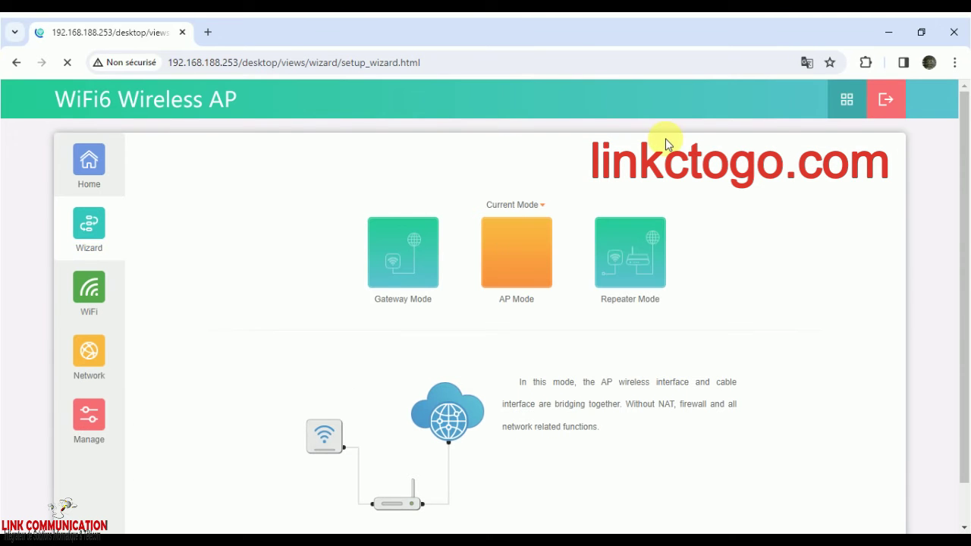
{"action": "left_click", "coordinate": [808, 68]}
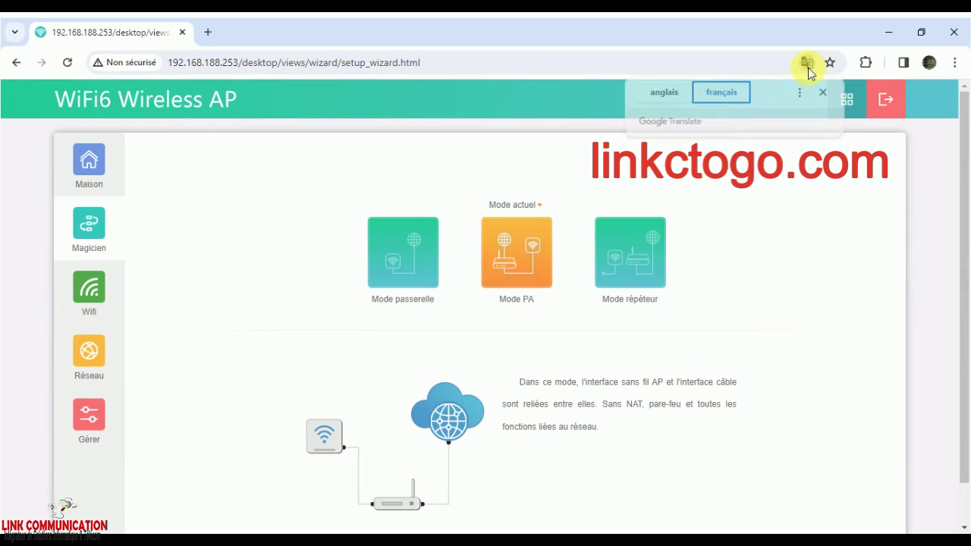
{"action": "left_click", "coordinate": [663, 97]}
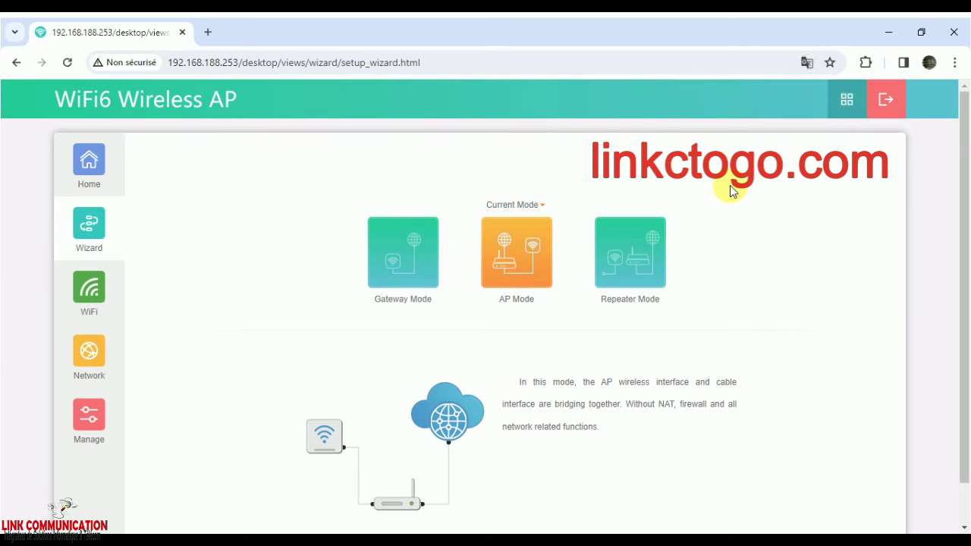
Start the AP Mode setup from the wizard and set its LAN connection to Static IP.
{"action": "left_click", "coordinate": [98, 226]}
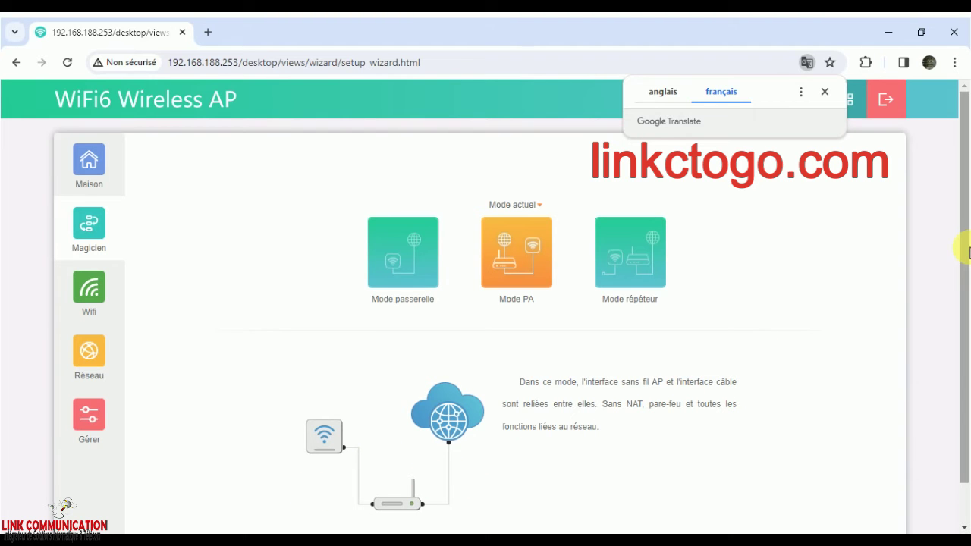
{"action": "left_click_drag", "start_coordinate": [968, 251], "coordinate": [967, 302]}
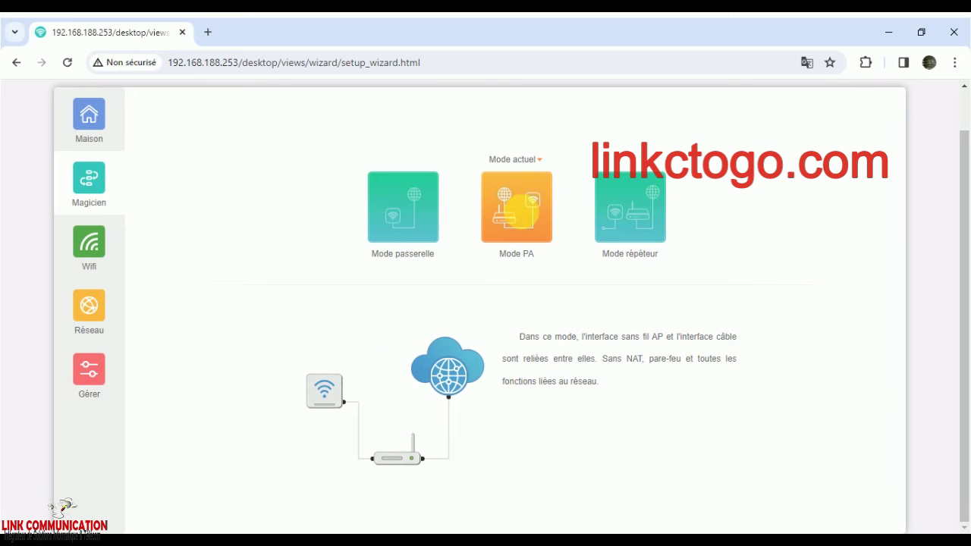
{"action": "left_click", "coordinate": [522, 218]}
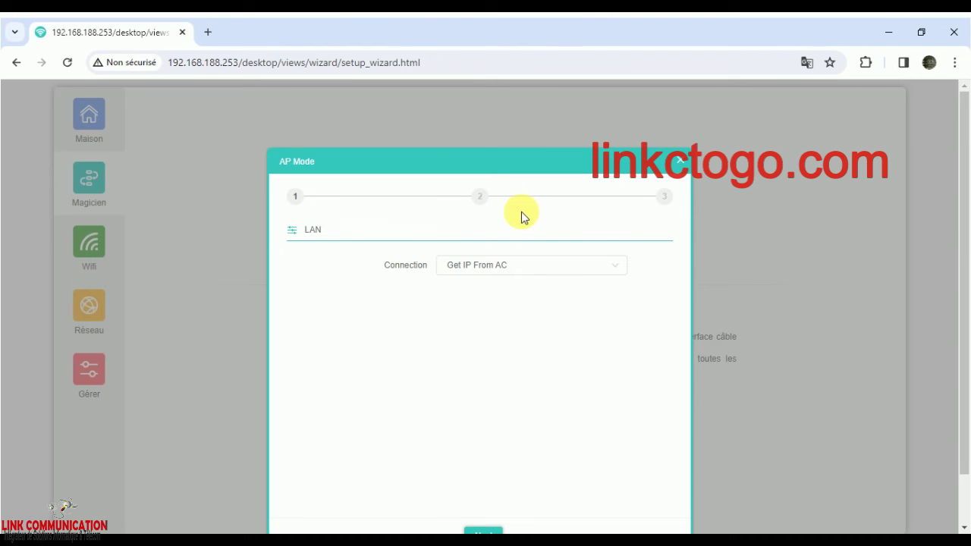
{"action": "left_click", "coordinate": [522, 265]}
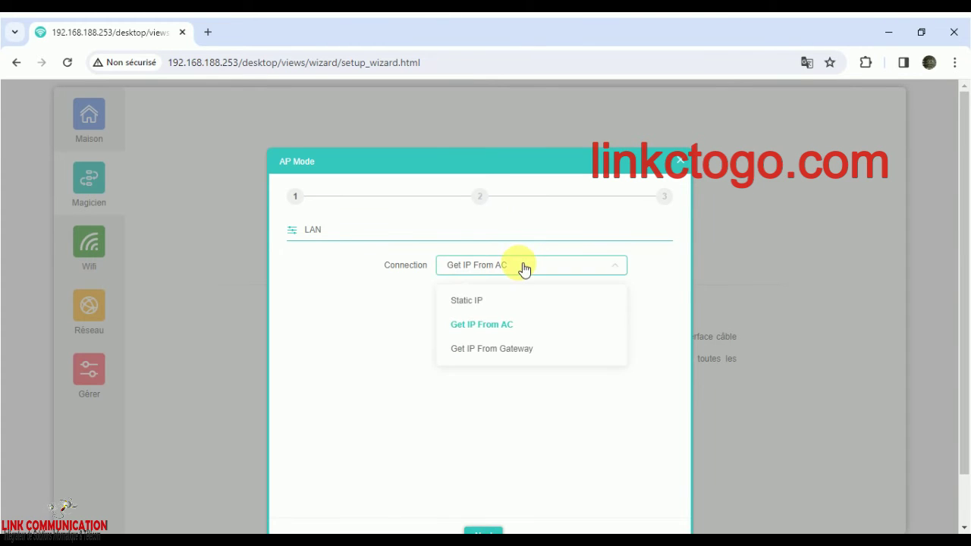
{"action": "left_click", "coordinate": [463, 302]}
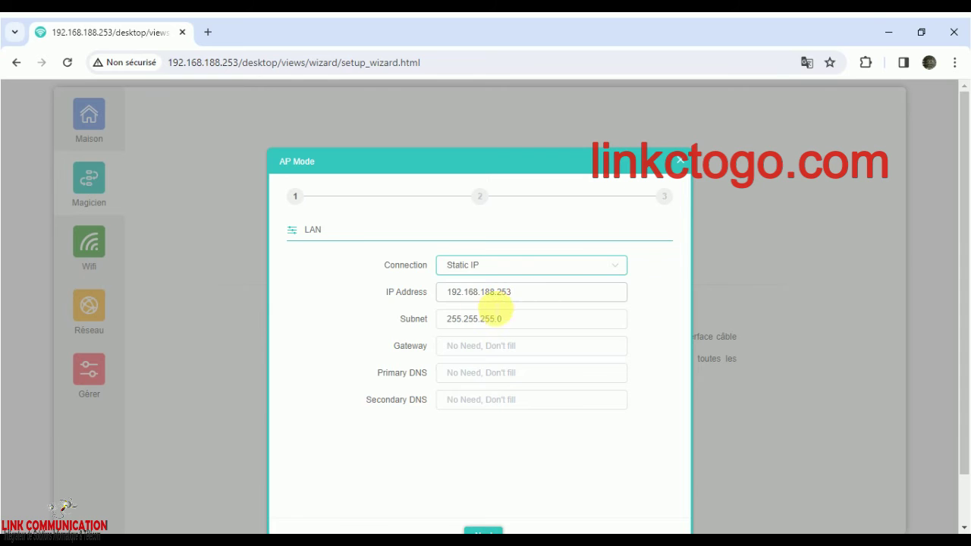
Copy the LAN IP address into the Gateway field and change its last number so the gateway is 192.168.188.1.
{"action": "left_click", "coordinate": [482, 319]}
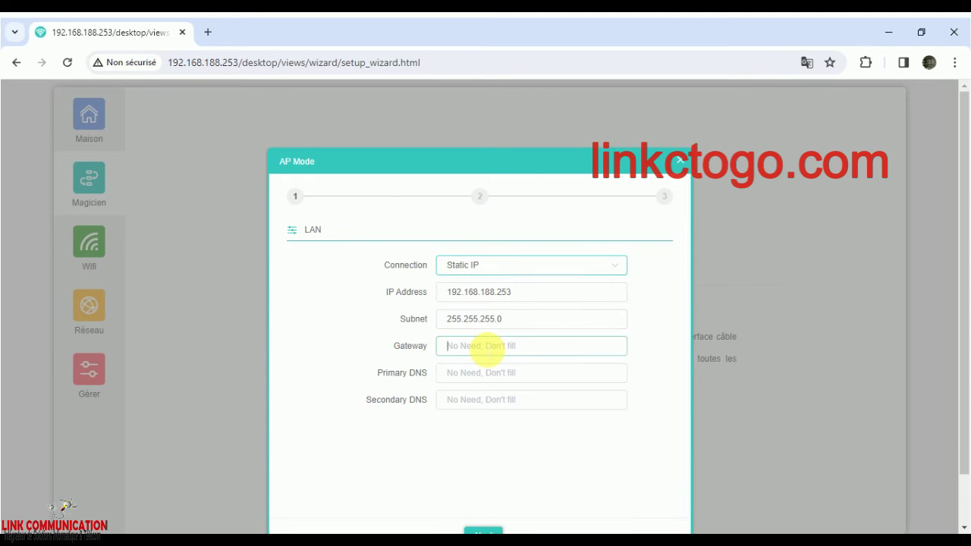
{"action": "left_click", "coordinate": [486, 347]}
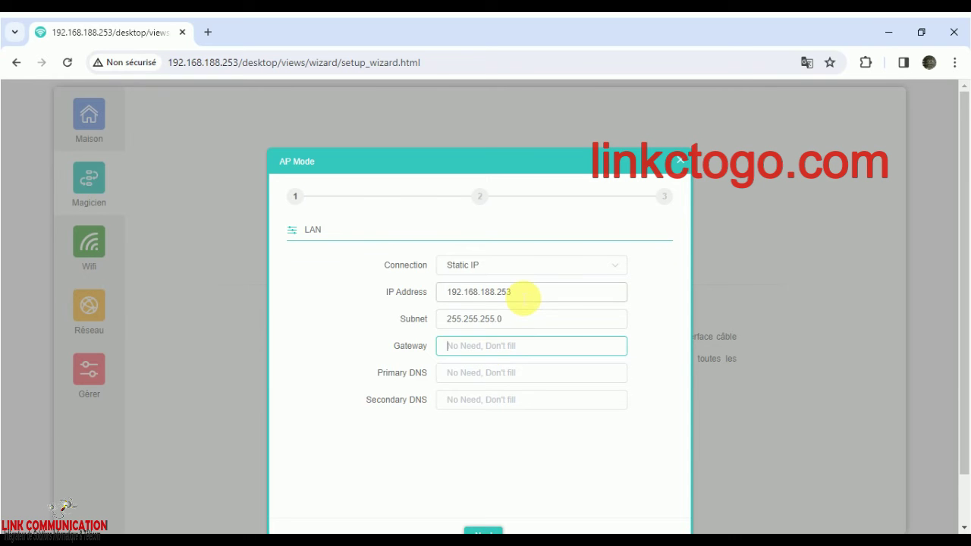
{"action": "left_click_drag", "start_coordinate": [521, 293], "coordinate": [425, 293]}
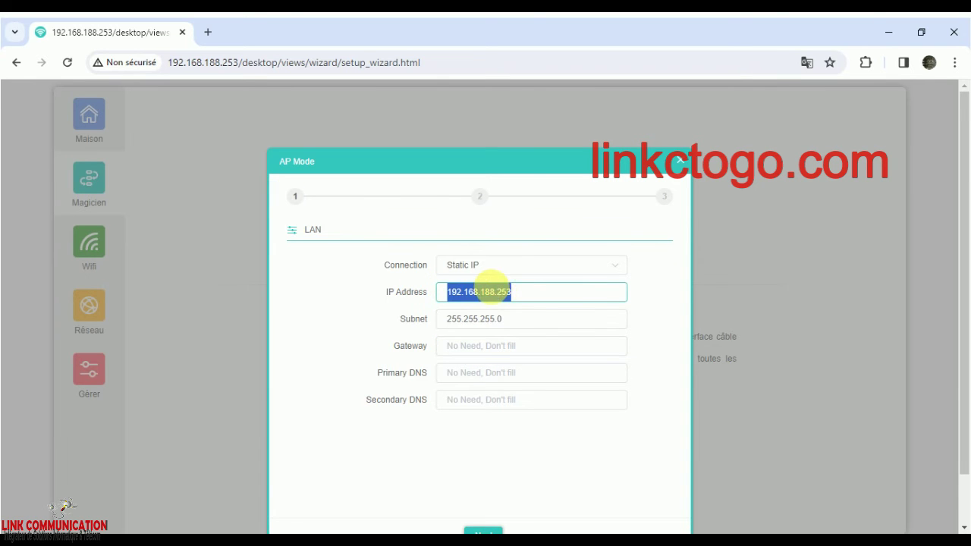
{"action": "right_click", "coordinate": [496, 291]}
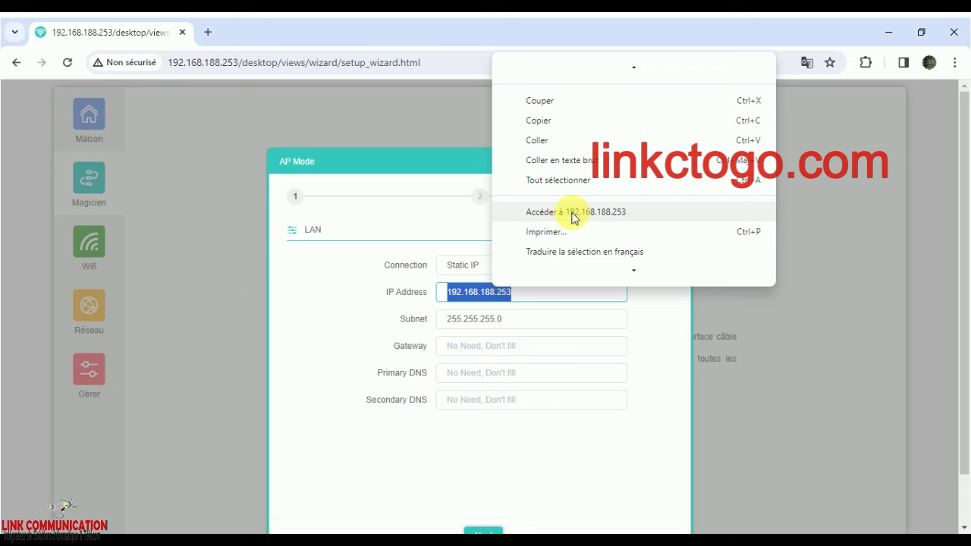
{"action": "left_click", "coordinate": [581, 120]}
{"action": "left_click", "coordinate": [473, 344]}
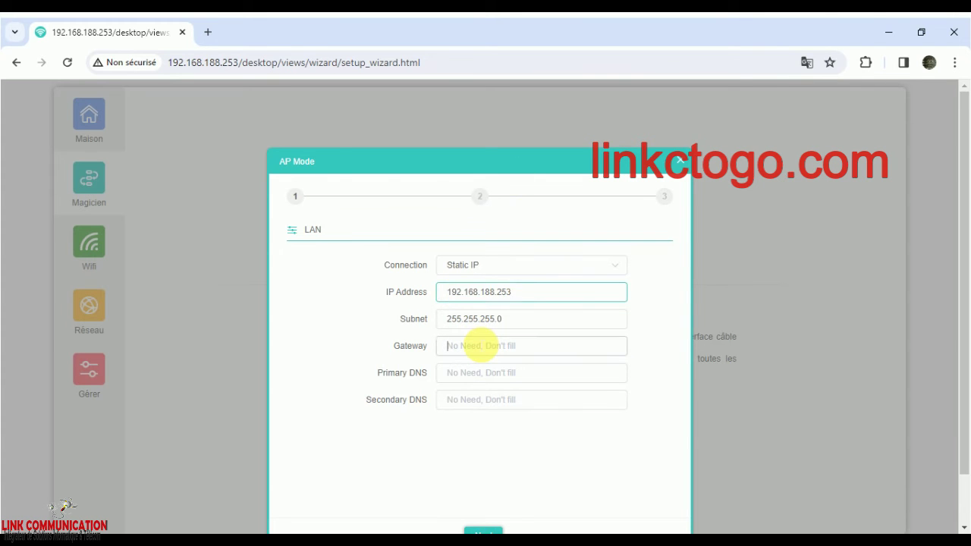
{"action": "right_click", "coordinate": [475, 346]}
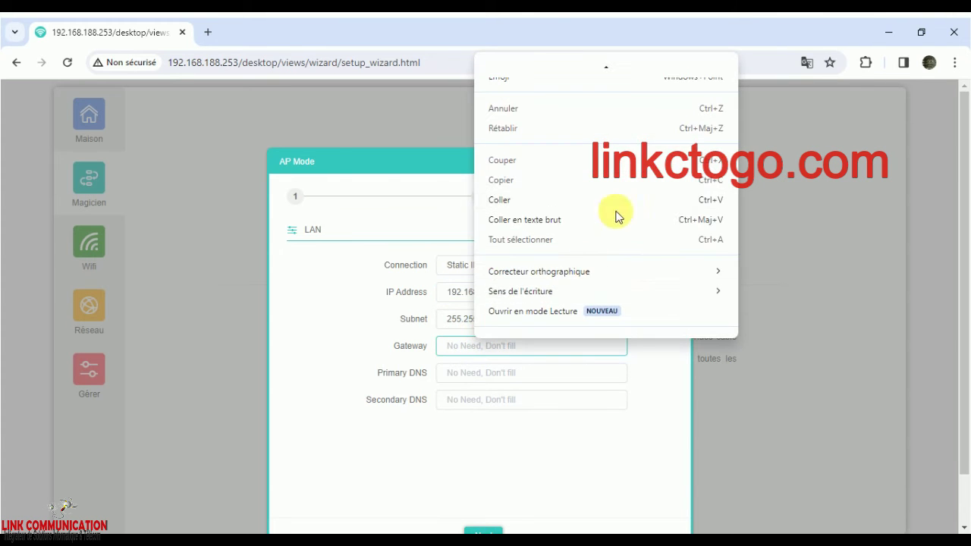
{"action": "left_click", "coordinate": [499, 200]}
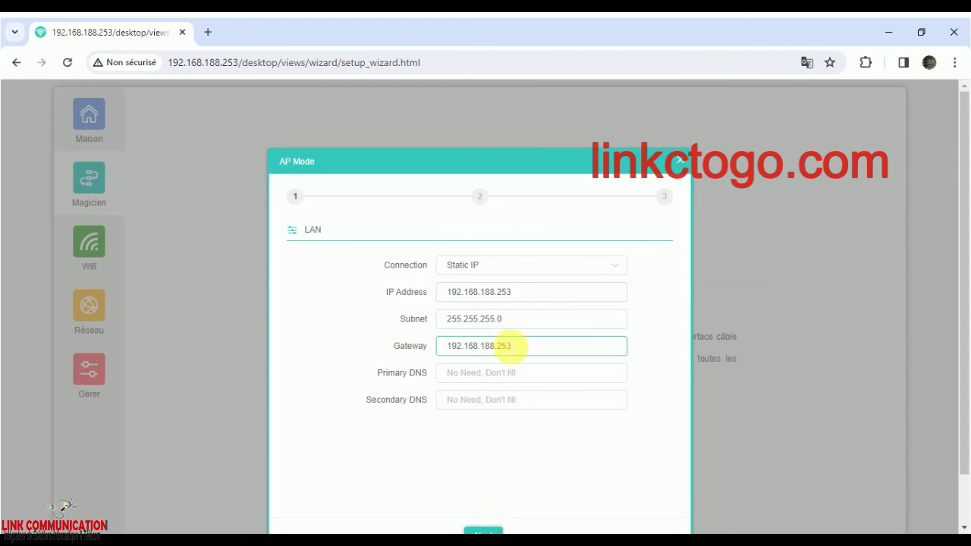
{"action": "left_click_drag", "start_coordinate": [500, 347], "coordinate": [524, 349]}
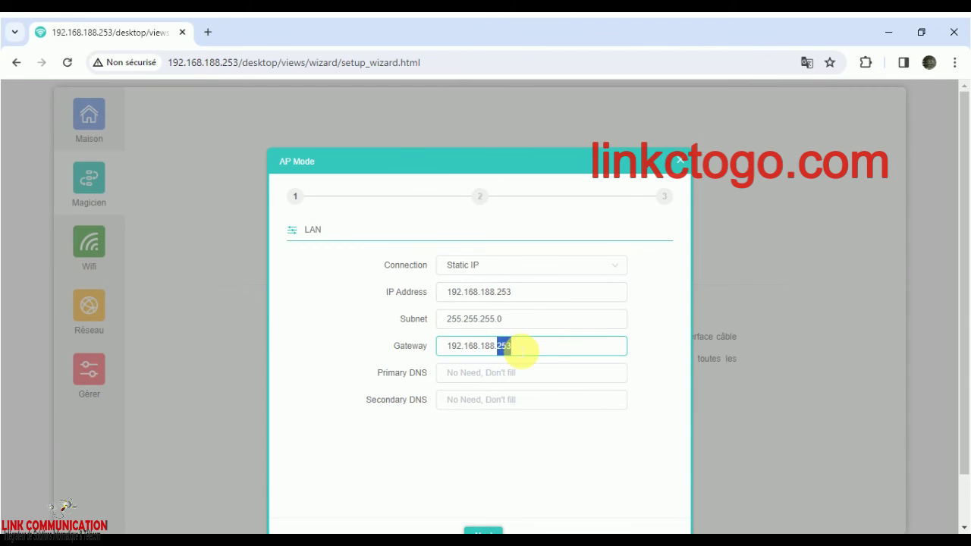
{"action": "type", "text": "8"}
{"action": "key", "text": "BackSpace"}
{"action": "type", "text": "1"}
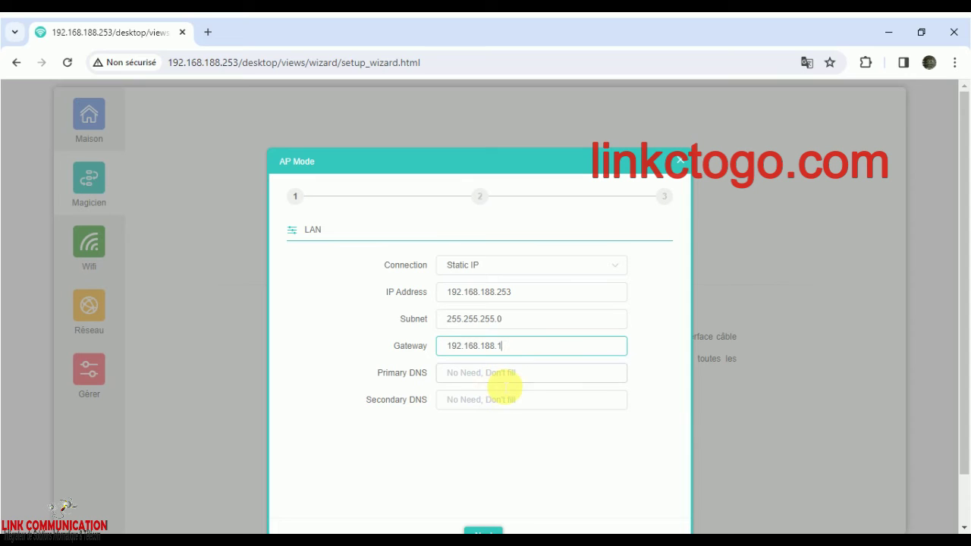
Set the primary DNS to 8.8.8.8 and the secondary DNS to 8.8.4.4, and continue to the 2G WiFi settings.
{"action": "left_click", "coordinate": [513, 376]}
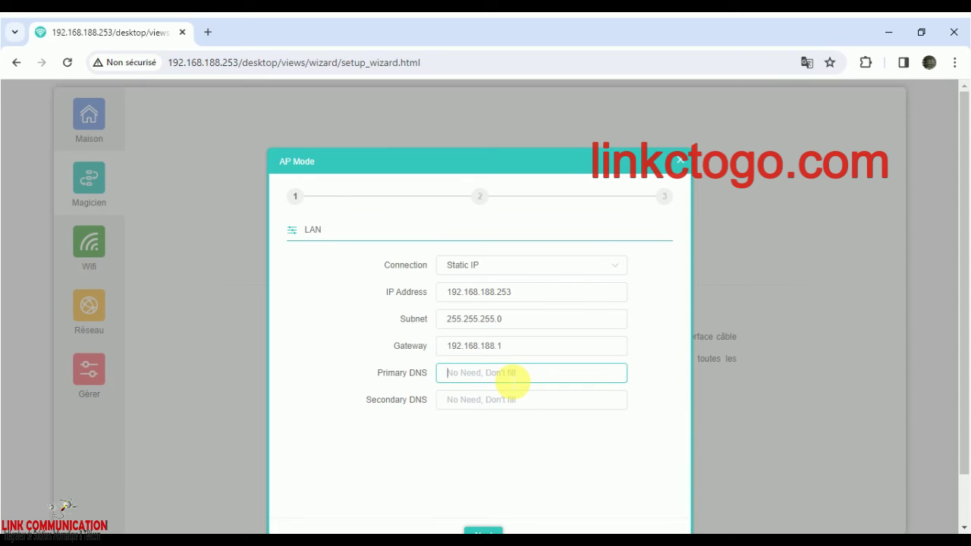
{"action": "type", "text": "8.8.8.8"}
{"action": "key", "text": "Tab"}
{"action": "type", "text": "8.8."}
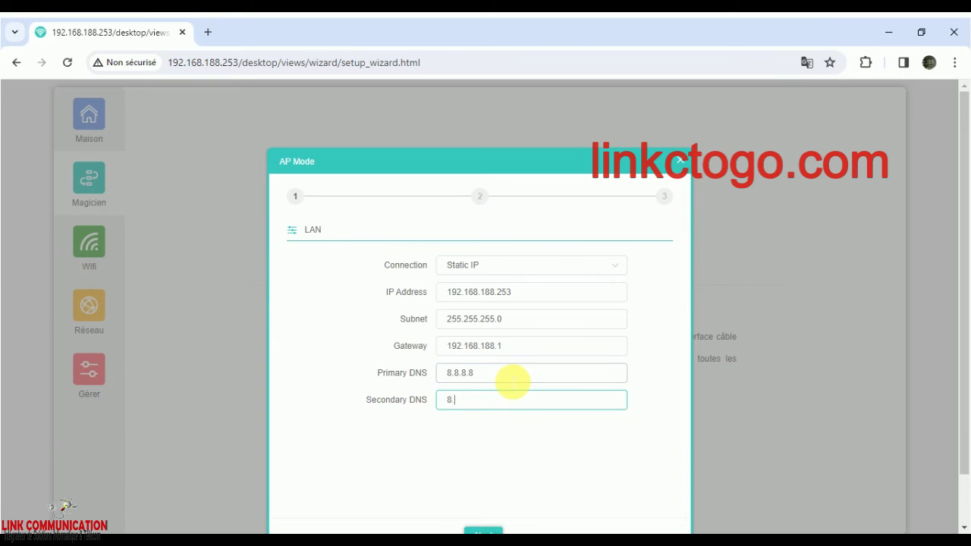
{"action": "type", "text": ".4.4"}
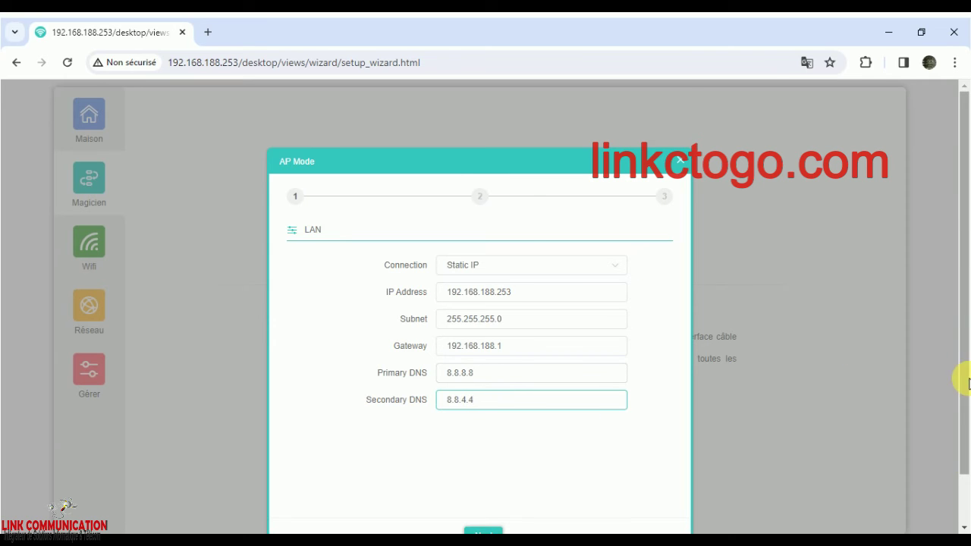
{"action": "left_click", "coordinate": [964, 493]}
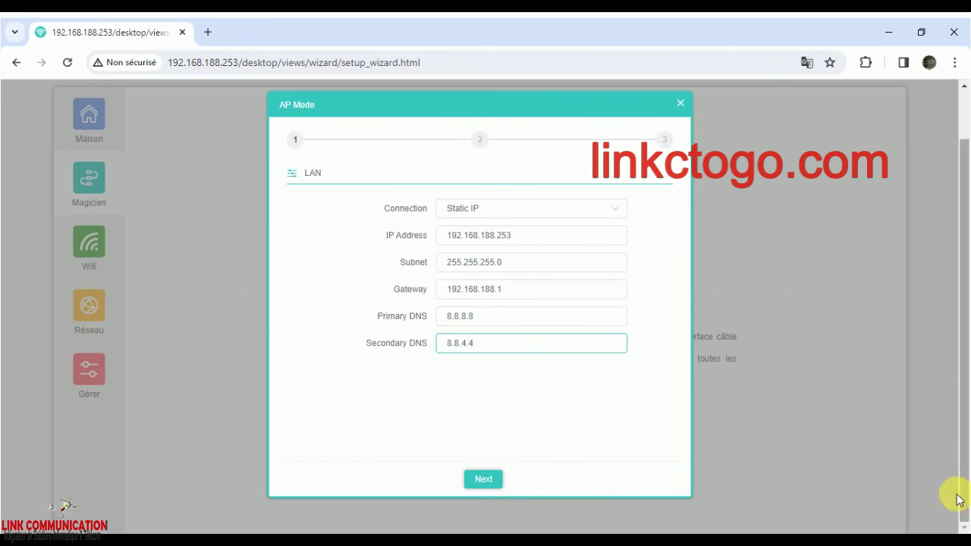
{"action": "left_click", "coordinate": [491, 484]}
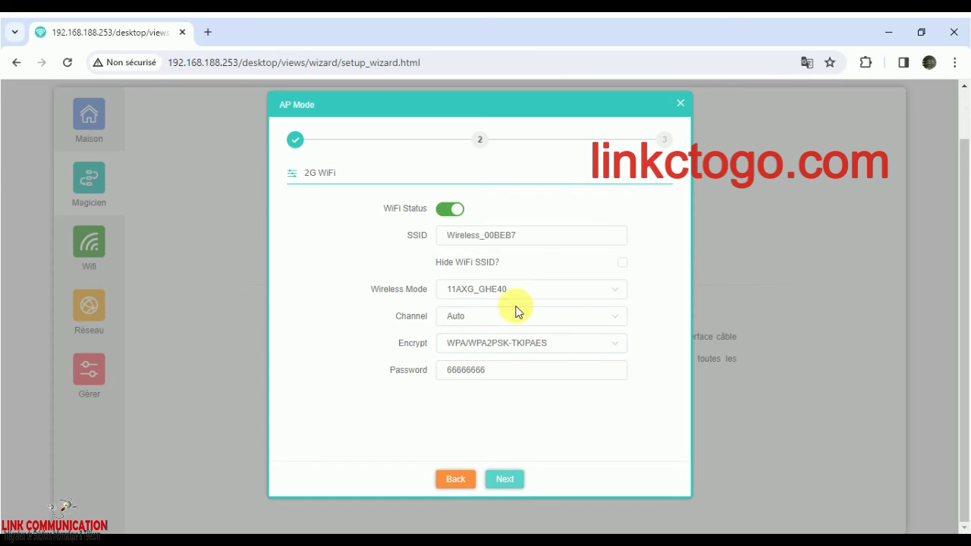
Keep the 2G WiFi channel on Auto, set its encryption to NONE, and continue to the 5G WiFi settings.
{"action": "left_click", "coordinate": [531, 236]}
{"action": "left_click_drag", "start_coordinate": [531, 236], "coordinate": [432, 242]}
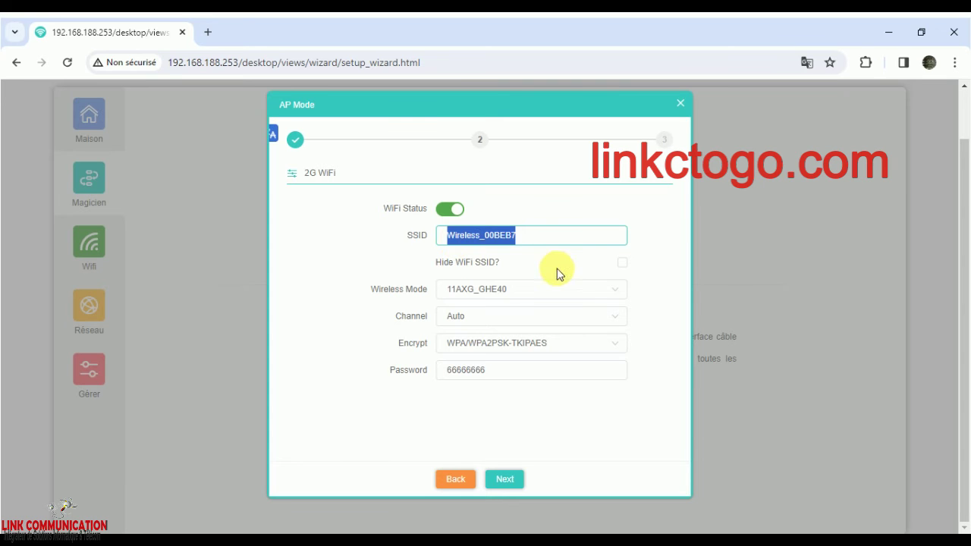
{"action": "left_click", "coordinate": [472, 319]}
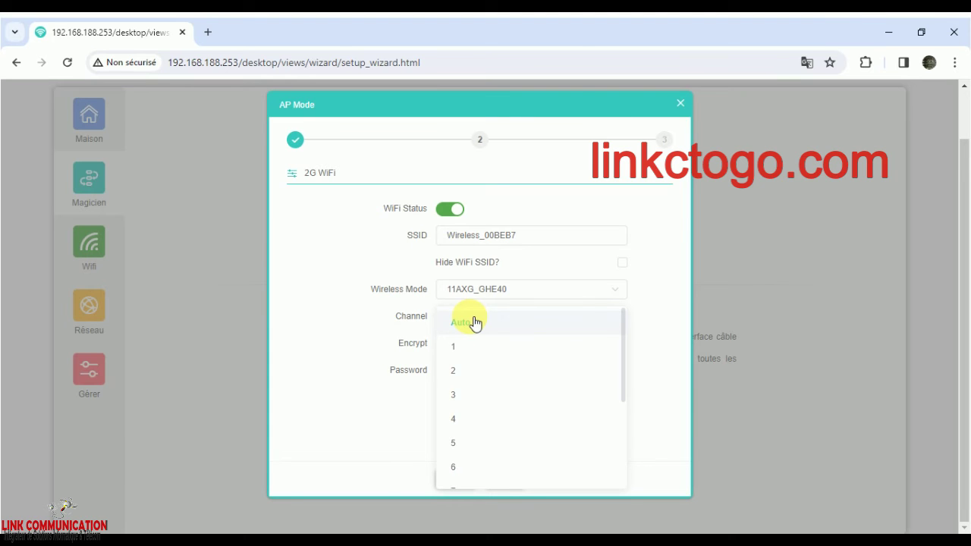
{"action": "left_click", "coordinate": [475, 323]}
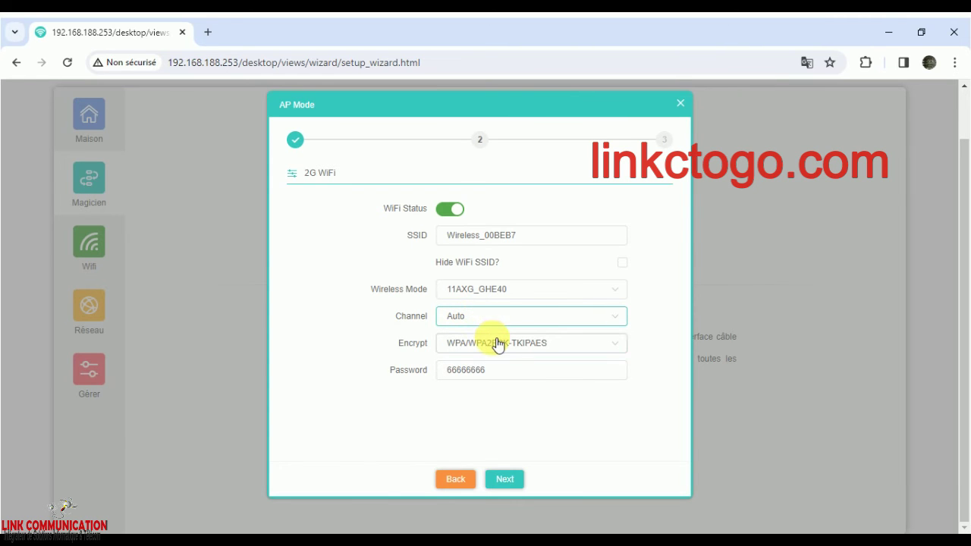
{"action": "left_click", "coordinate": [497, 345]}
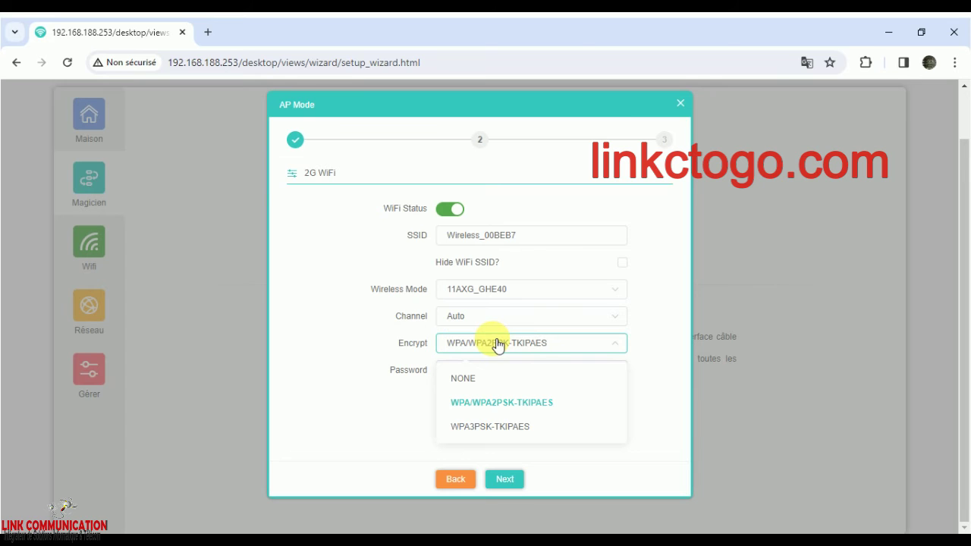
{"action": "left_click", "coordinate": [463, 381]}
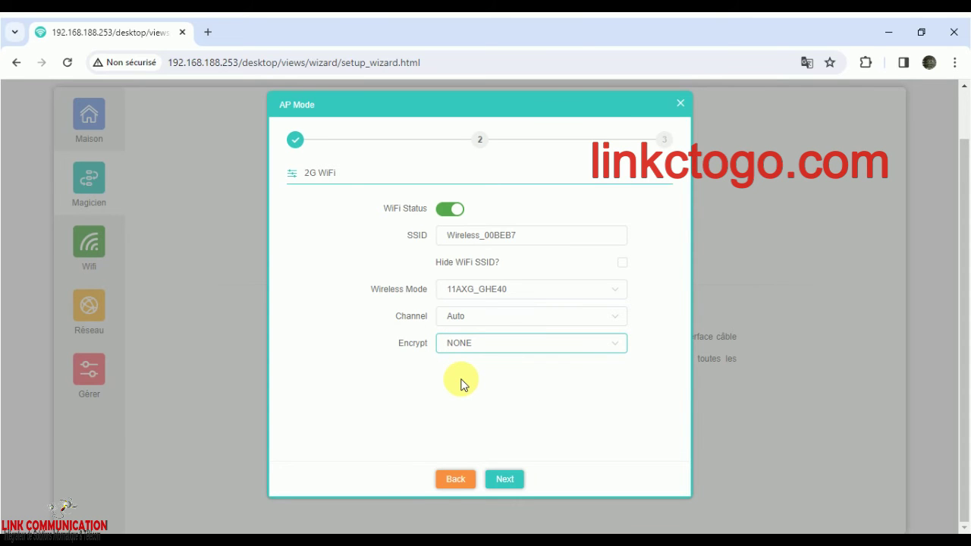
{"action": "left_click", "coordinate": [516, 483]}
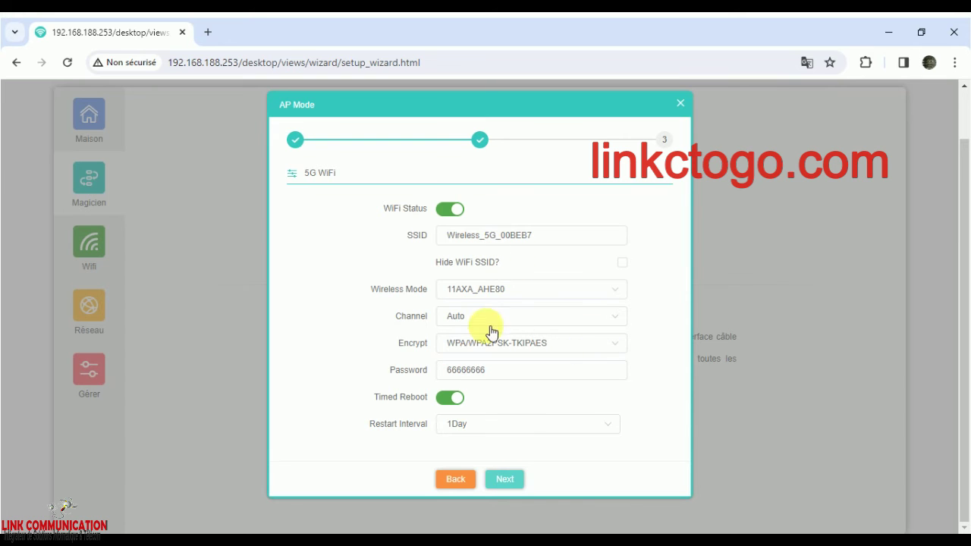
Recheck the 2G WiFi settings, set the 5G WiFi encryption to NONE, and submit the 5G settings.
{"action": "left_click", "coordinate": [456, 480]}
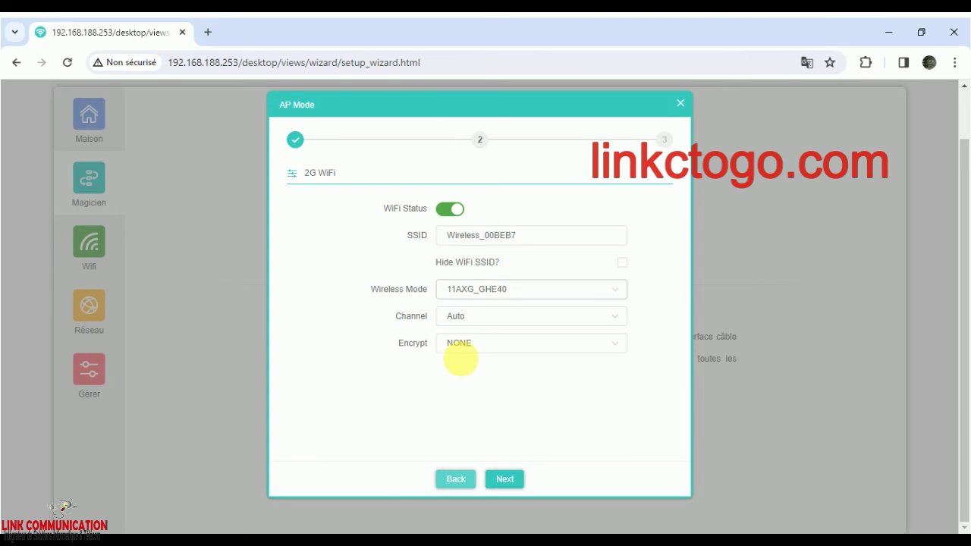
{"action": "left_click", "coordinate": [507, 480]}
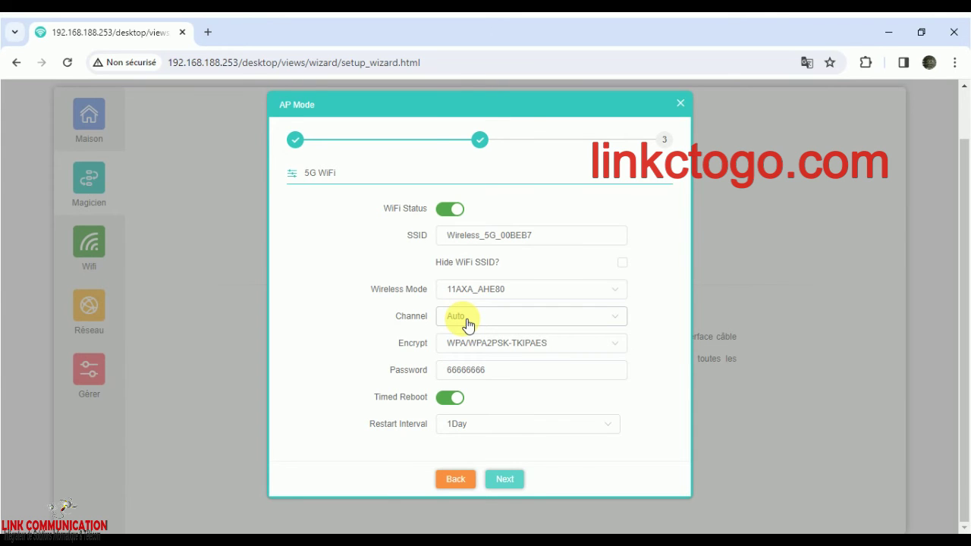
{"action": "left_click", "coordinate": [524, 346]}
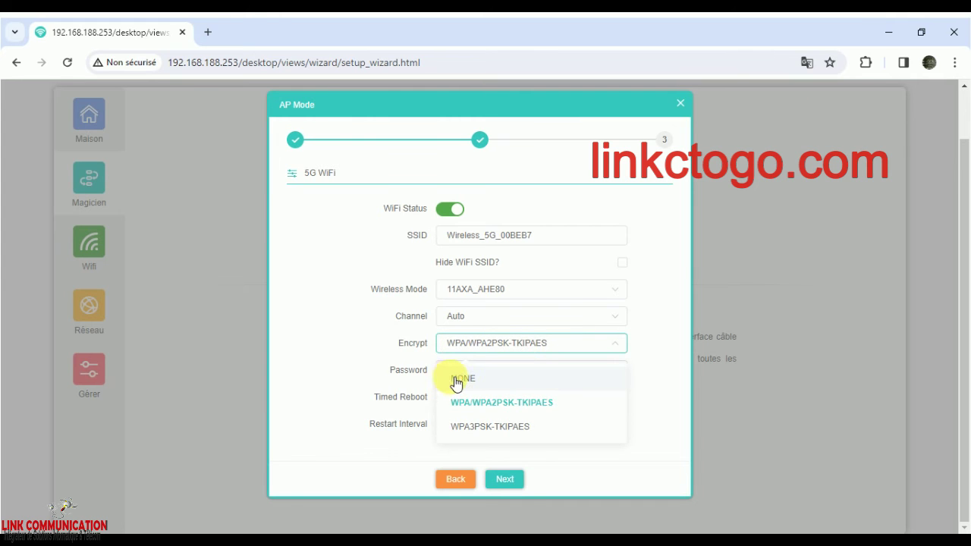
{"action": "left_click", "coordinate": [463, 380]}
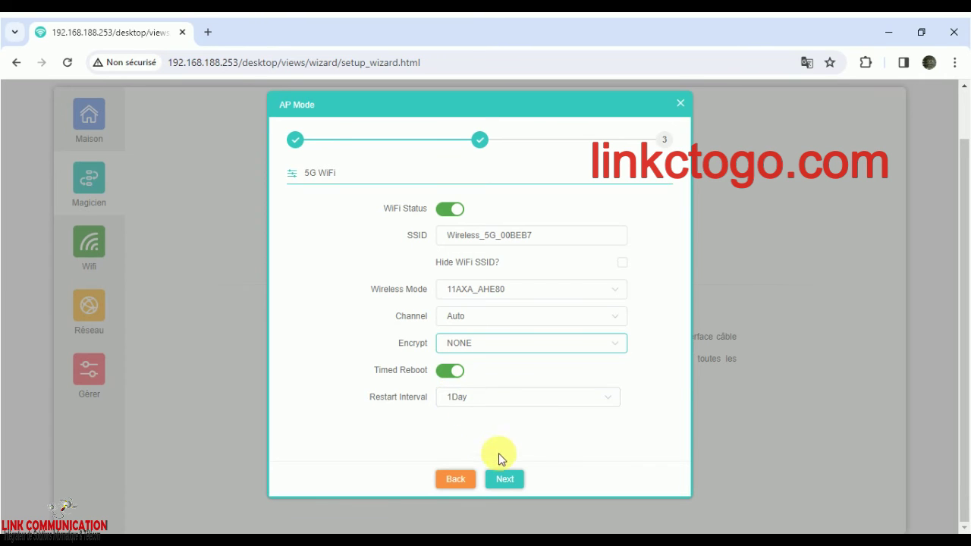
{"action": "left_click", "coordinate": [504, 480]}
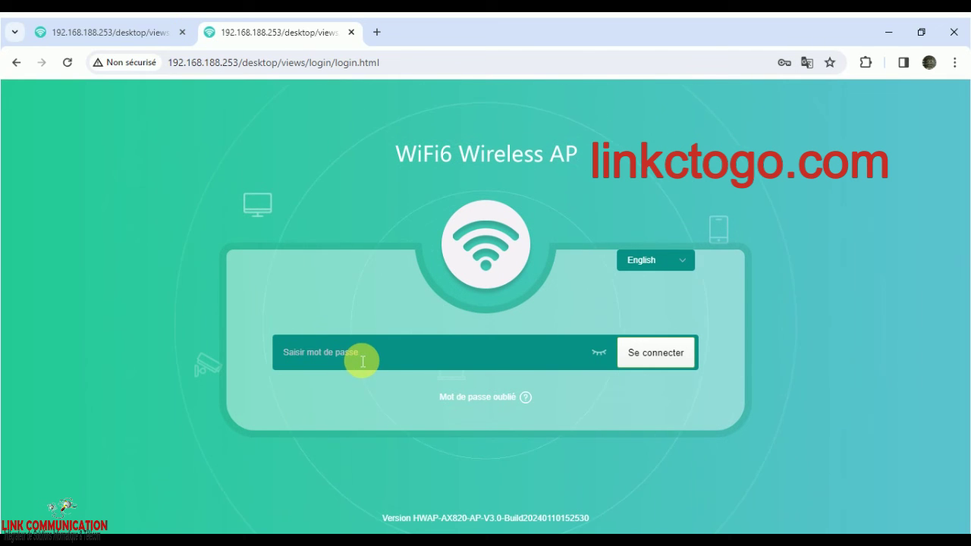
Log in to the access point with the saved account password and show the Wi-Fi 5G details on the status page.
{"action": "left_click", "coordinate": [362, 357]}
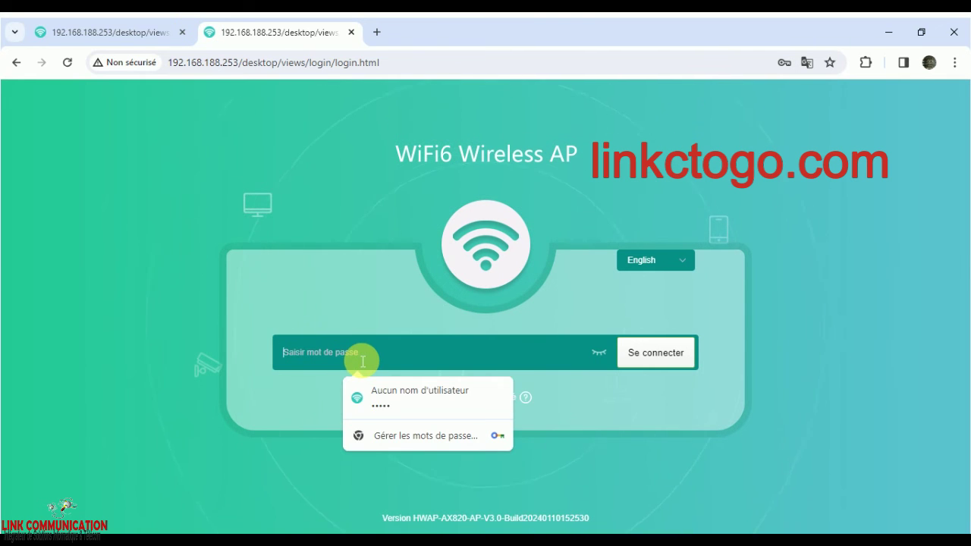
{"action": "left_click", "coordinate": [380, 401]}
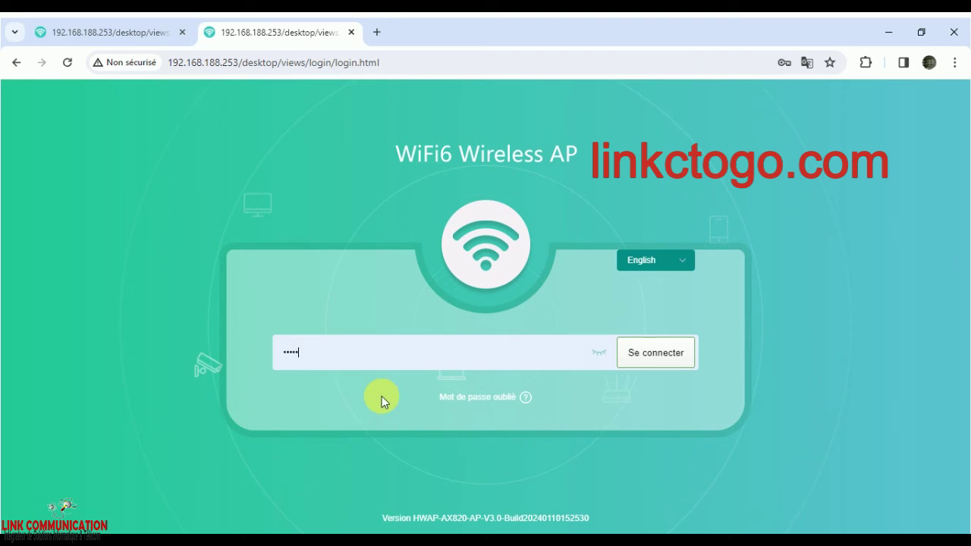
{"action": "left_click", "coordinate": [644, 353]}
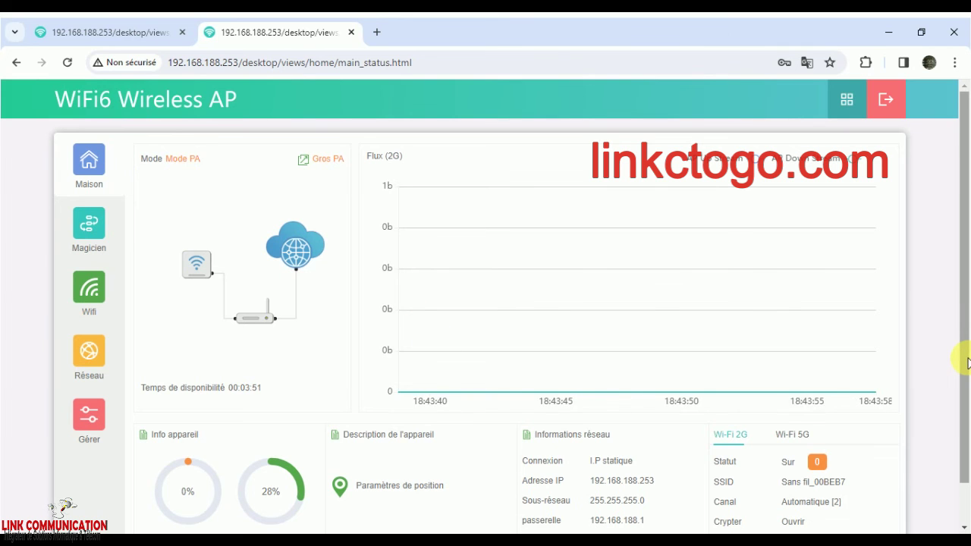
{"action": "left_click_drag", "start_coordinate": [965, 357], "coordinate": [964, 421]}
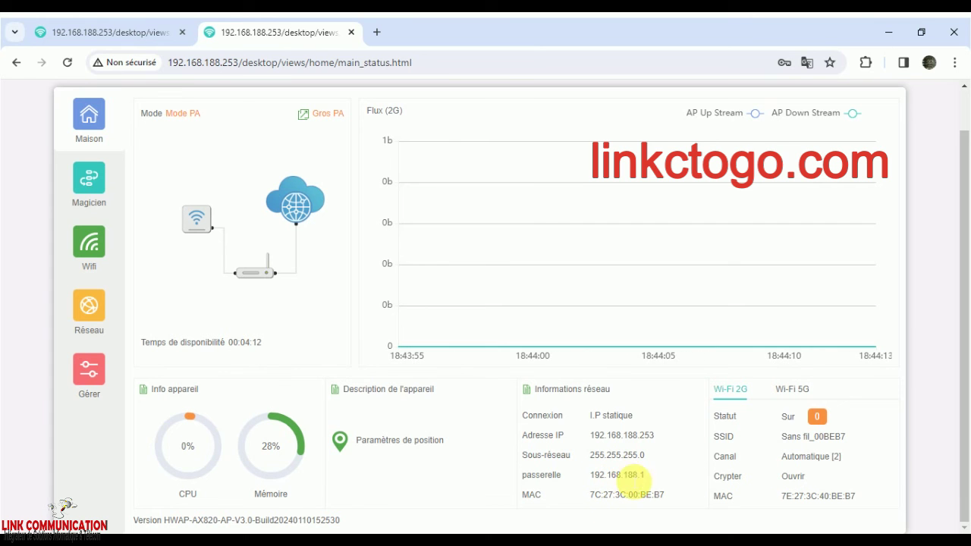
{"action": "left_click", "coordinate": [793, 392]}
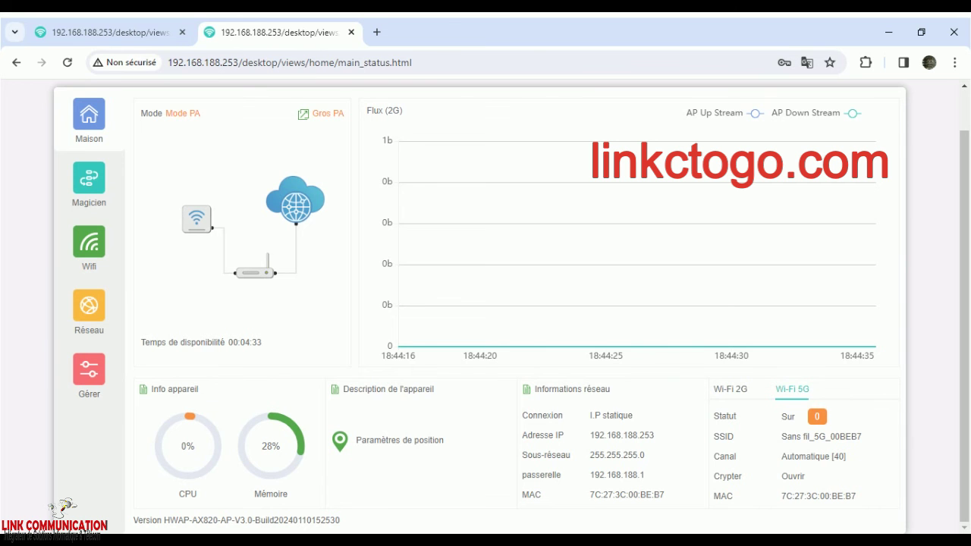
Connect the computer to the open wireless network Wireless_00BEB7 from the Windows network list.
{"action": "key", "text": "super"}
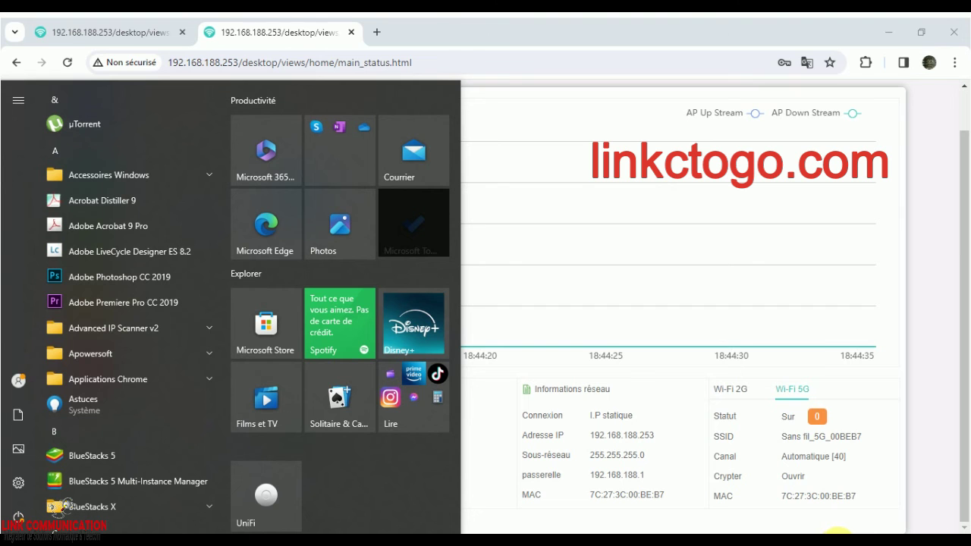
{"action": "left_click", "coordinate": [839, 536]}
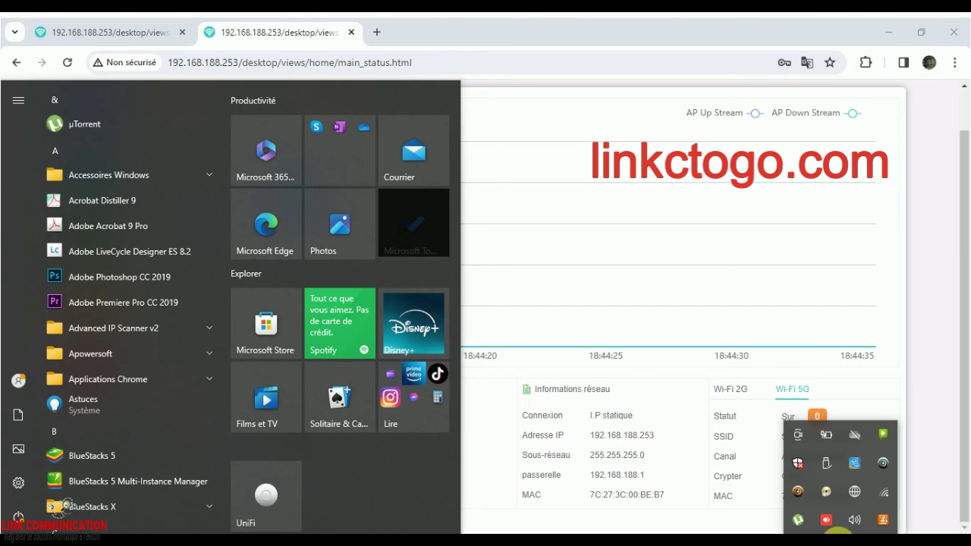
{"action": "left_click", "coordinate": [883, 495]}
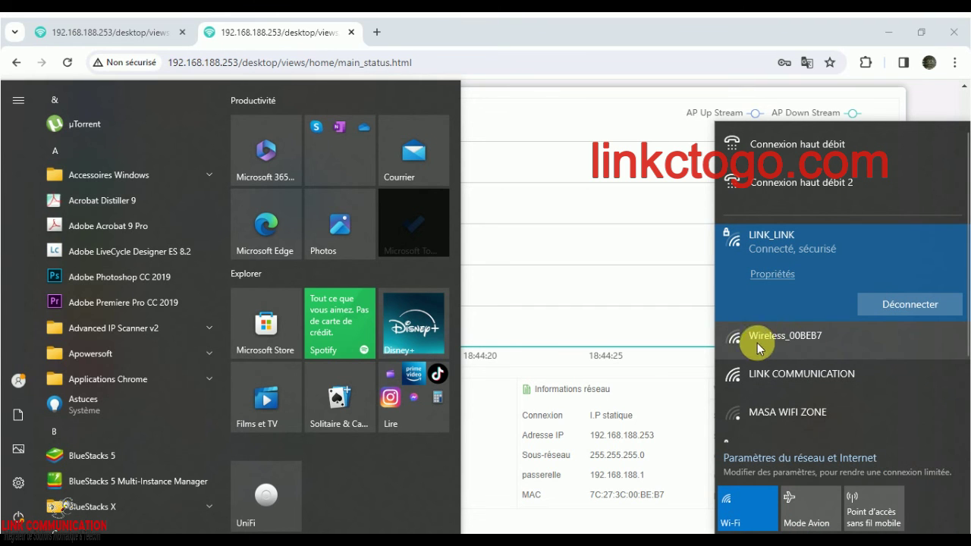
{"action": "left_click", "coordinate": [799, 340]}
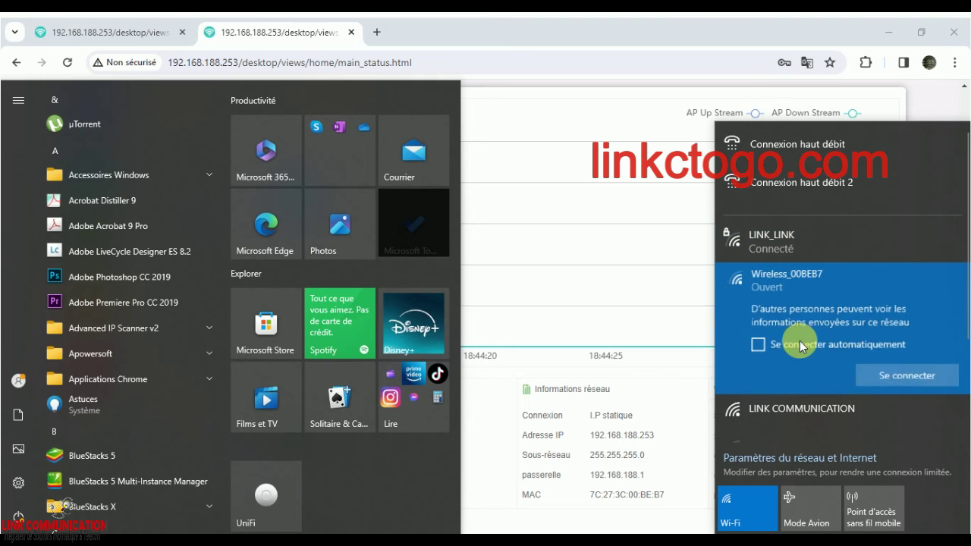
{"action": "left_click", "coordinate": [904, 374]}
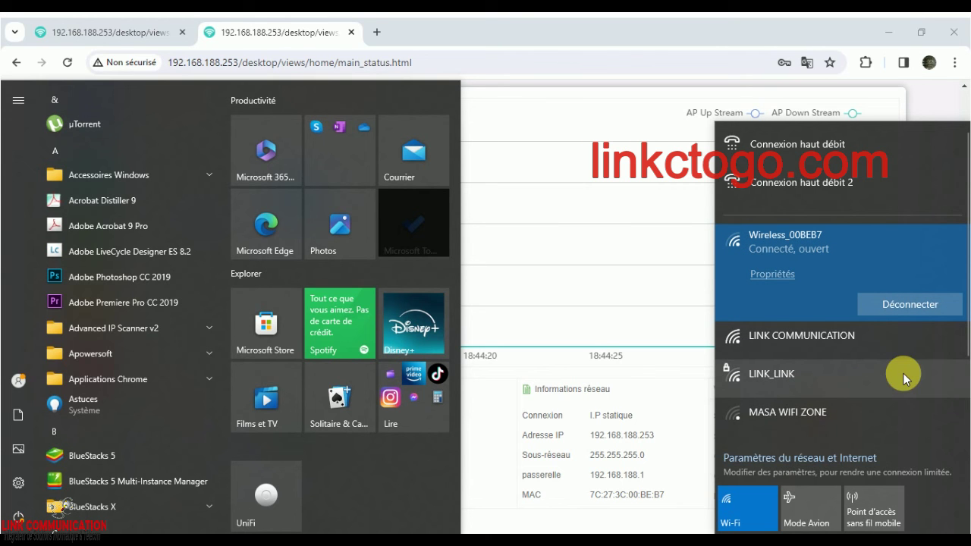
Test internet access by browsing linkctogo.com in a new tab, and return to the access point's status page.
{"action": "left_click", "coordinate": [377, 32]}
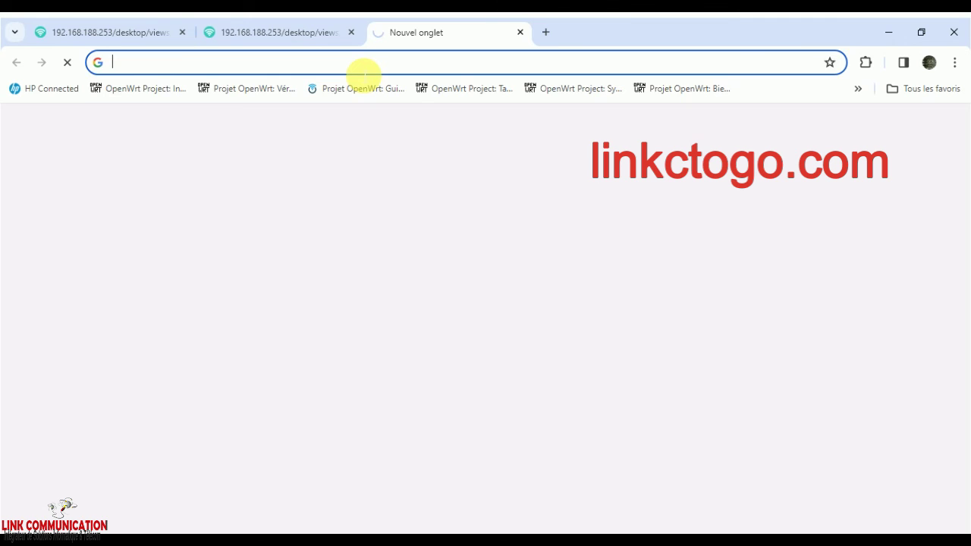
{"action": "type", "text": "li"}
{"action": "key", "text": "Return"}
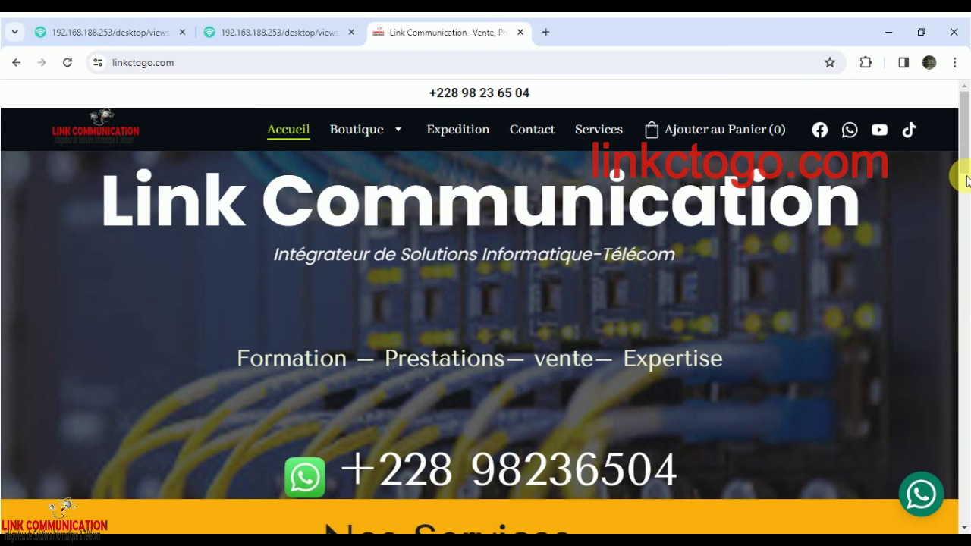
{"action": "scroll", "coordinate": [965, 199], "scroll_direction": "down", "scroll_amount": 1}
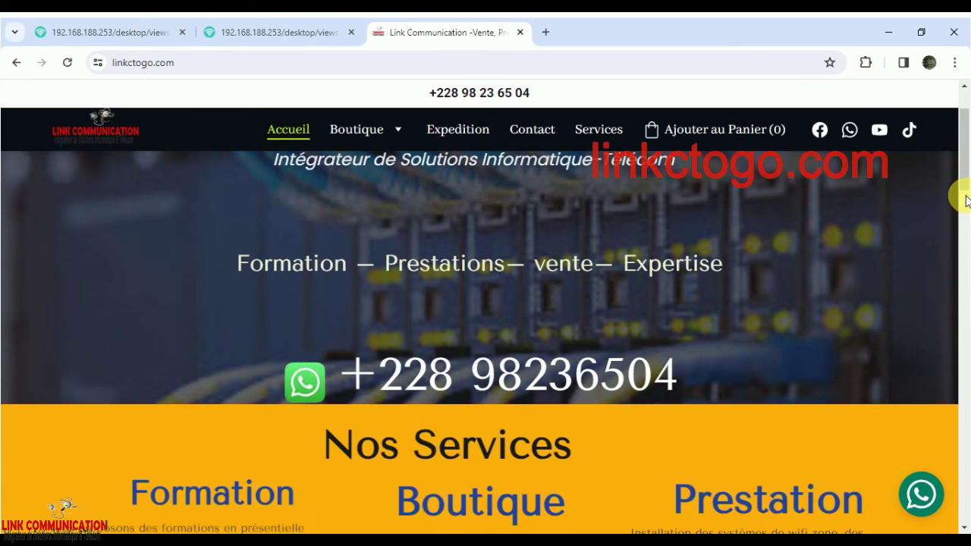
{"action": "scroll", "coordinate": [965, 229], "scroll_direction": "down", "scroll_amount": 4}
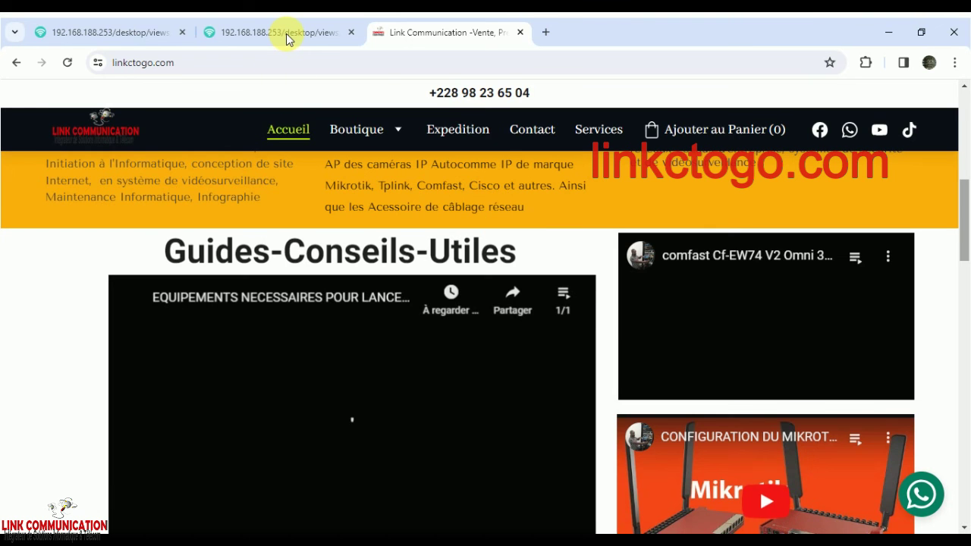
{"action": "left_click", "coordinate": [287, 34]}
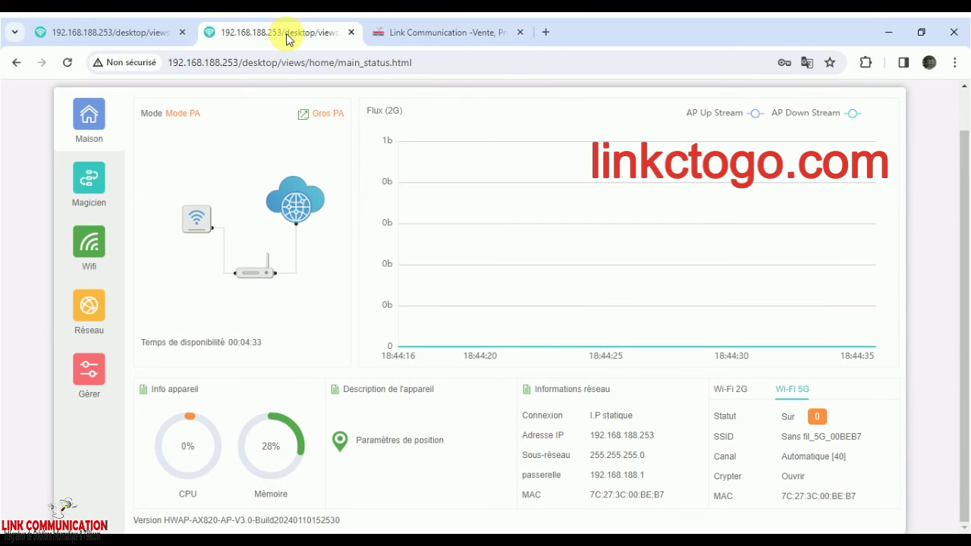